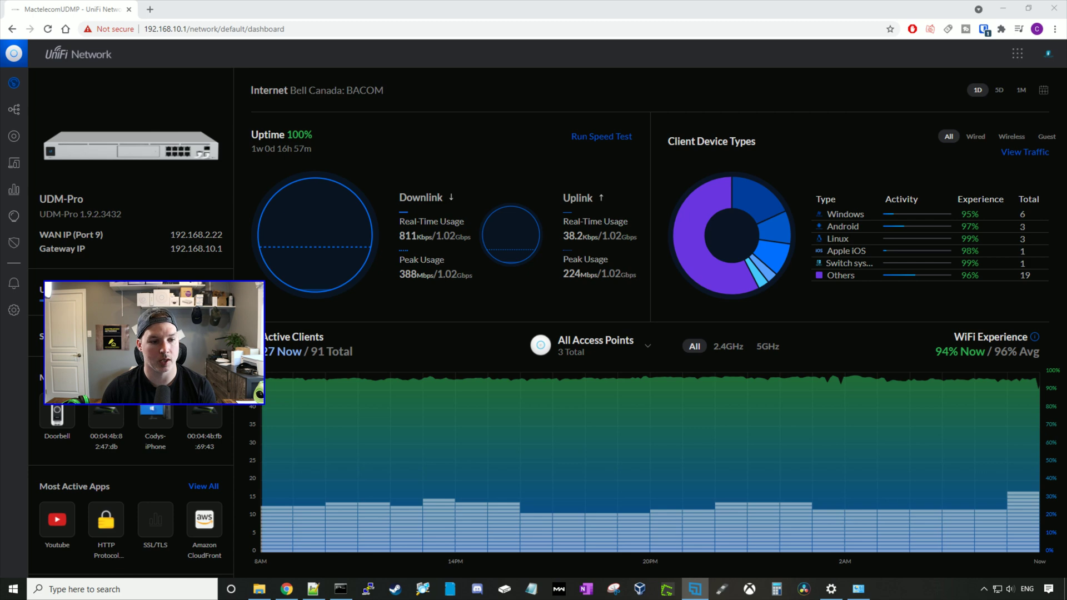
- Go to Advanced Features settings and open the Default RADIUS profile's options menu
{"action": "left_click", "coordinate": [13, 310]}
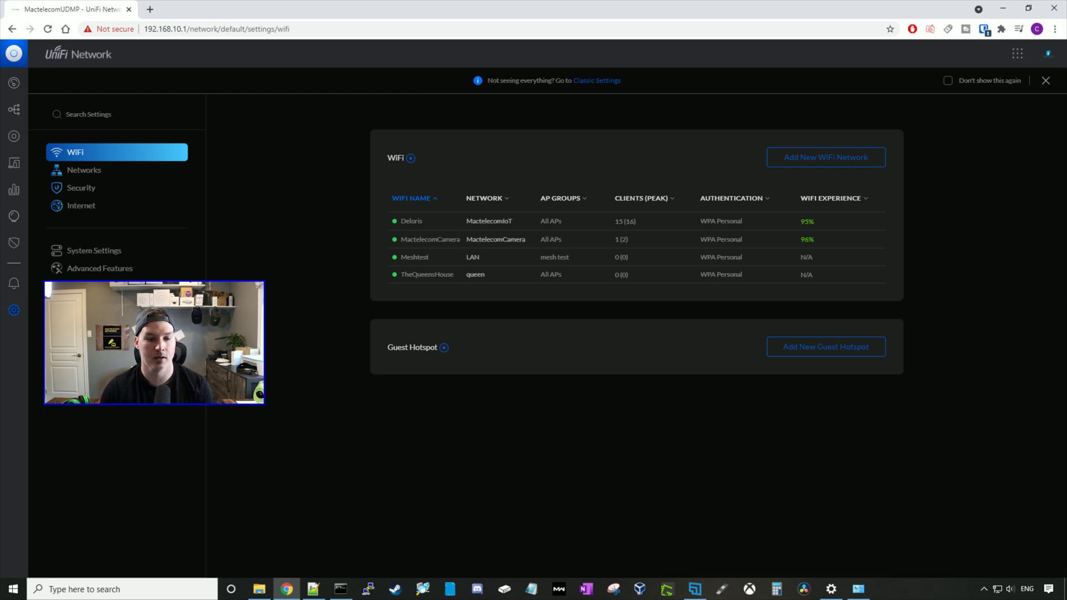
{"action": "left_click", "coordinate": [132, 270]}
{"action": "scroll", "coordinate": [359, 312], "scroll_direction": "down", "scroll_amount": 3}
{"action": "scroll", "coordinate": [359, 309], "scroll_direction": "down", "scroll_amount": 5}
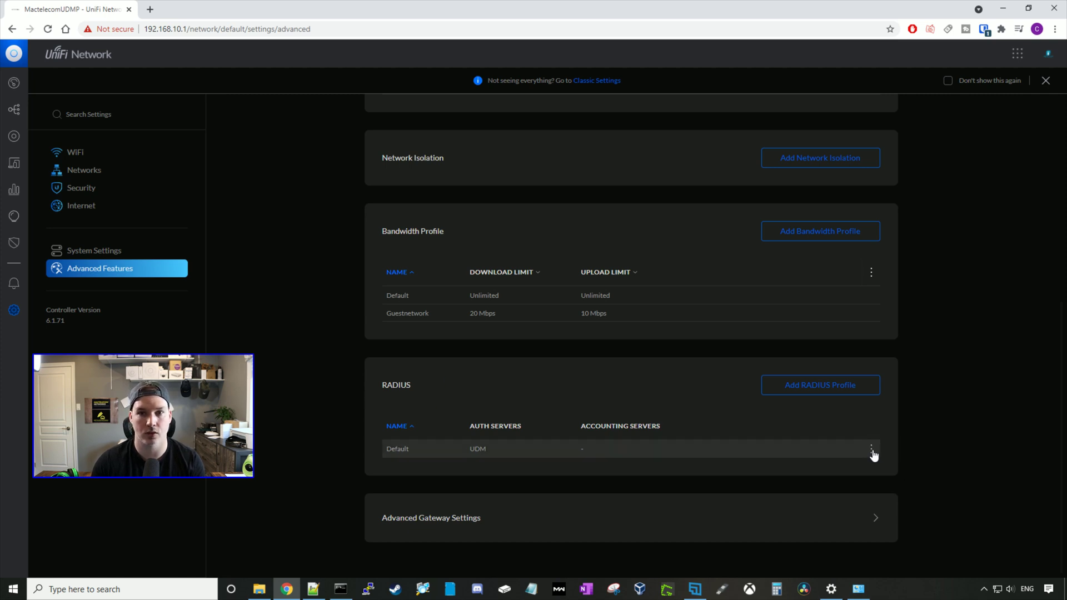
{"action": "left_click", "coordinate": [872, 452]}
- Configure the Default RADIUS profile: switch the RADIUS server on, replace the shared secret, apply
{"action": "left_click", "coordinate": [832, 464]}
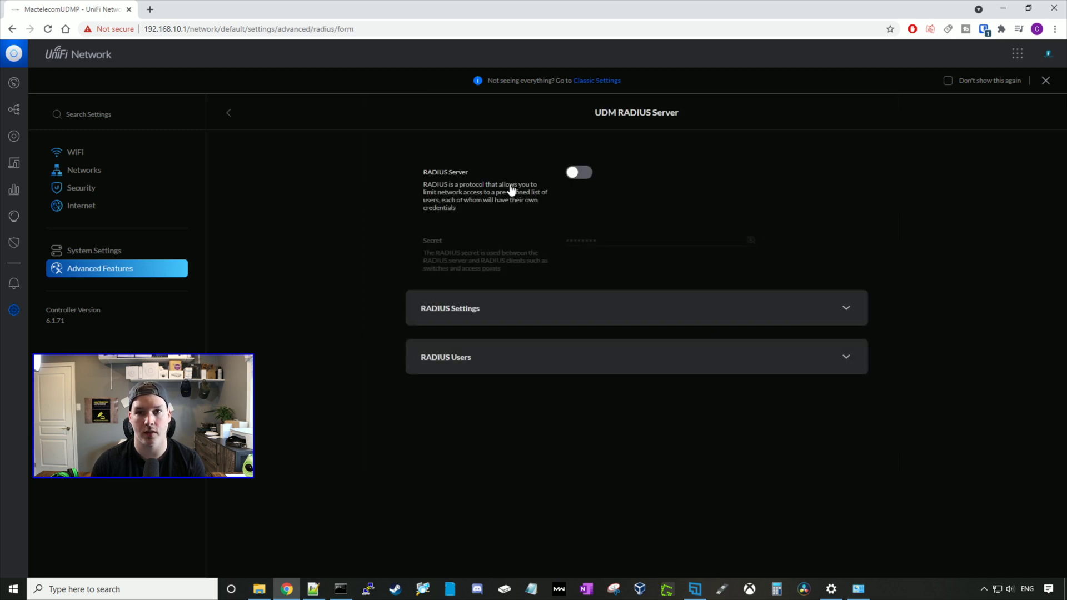
{"action": "left_click", "coordinate": [579, 173]}
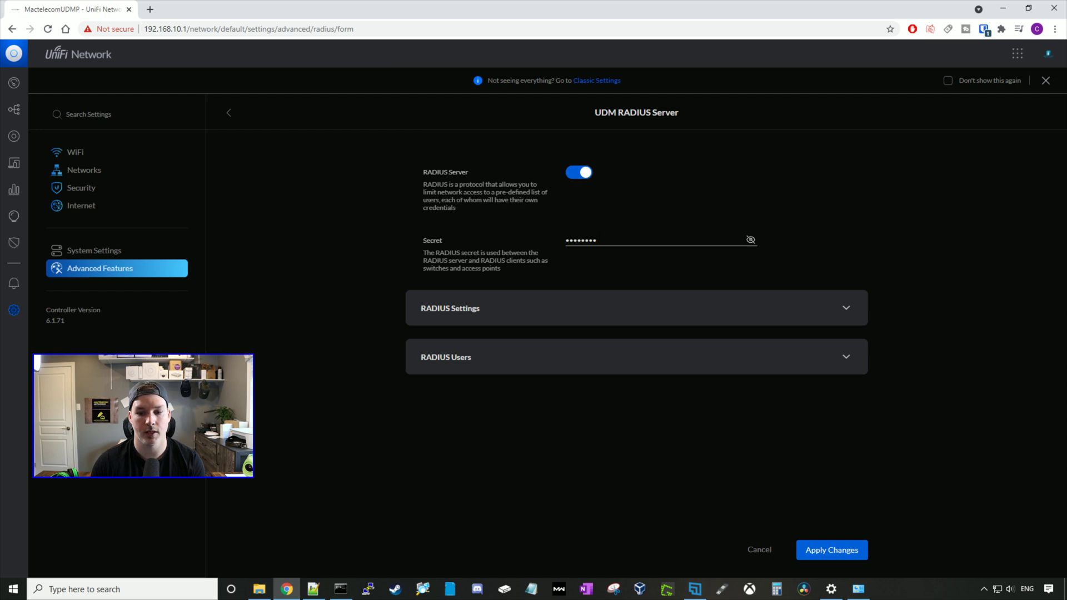
{"action": "key", "text": "ctrl+a"}
{"action": "type", "text": "******"}
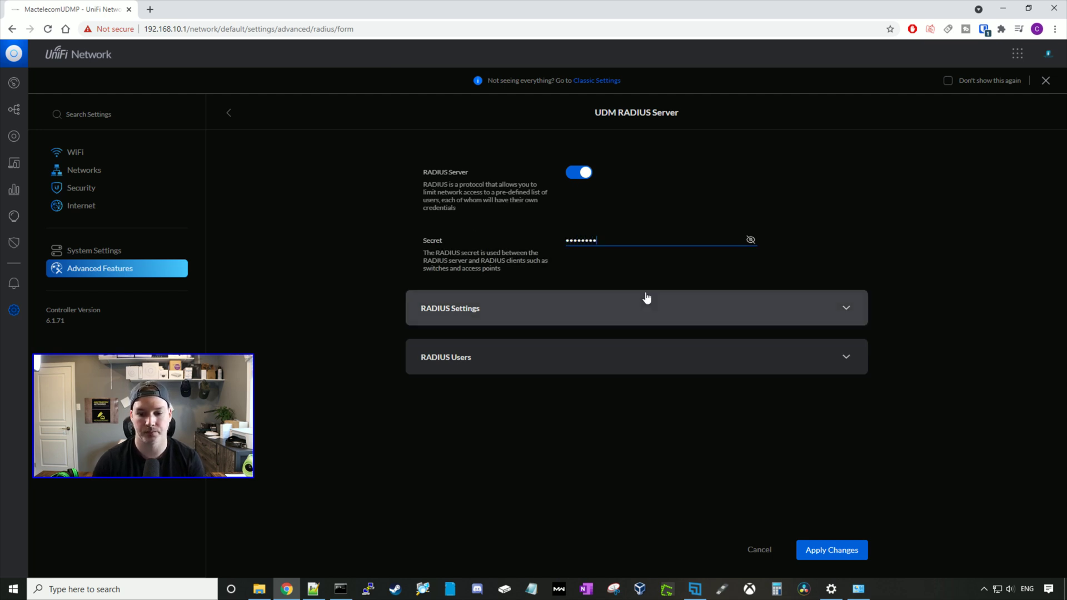
{"action": "left_click", "coordinate": [850, 553]}
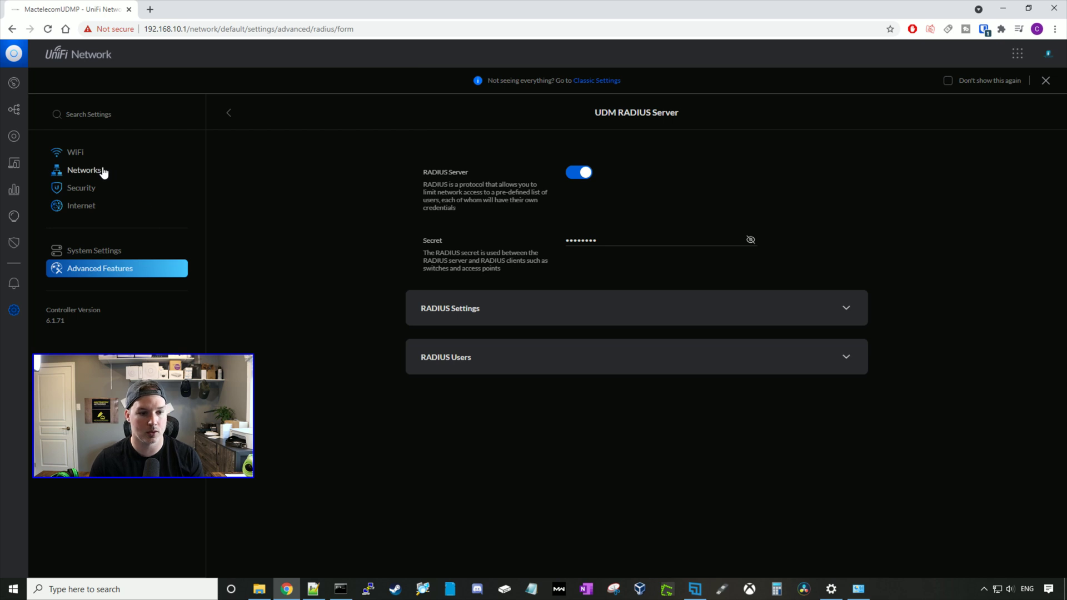
- Start a new network from the Networks list and name it RemoteVPN
{"action": "left_click", "coordinate": [103, 173]}
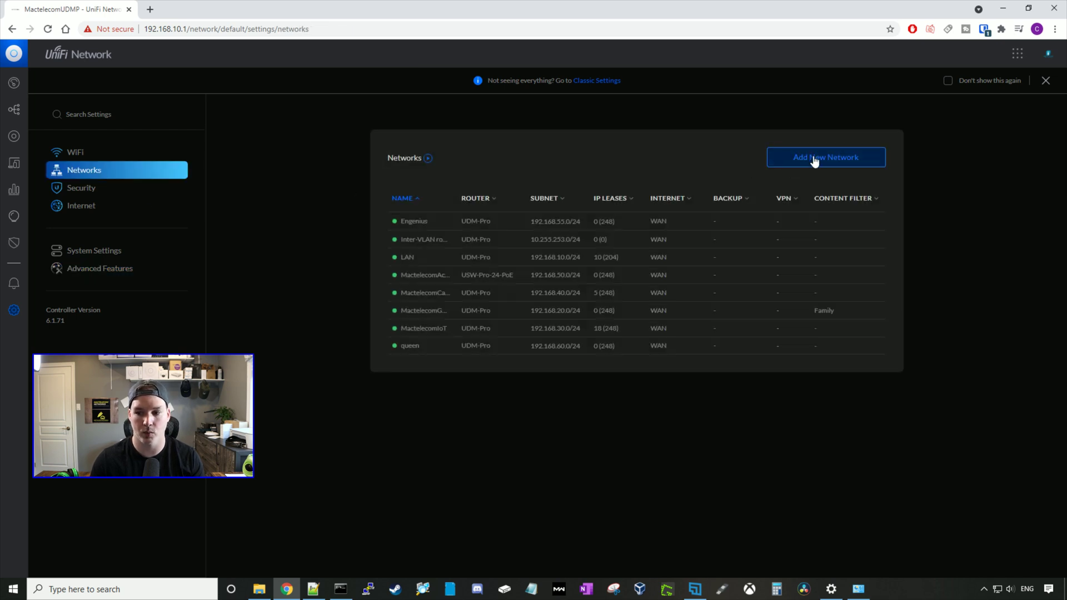
{"action": "left_click", "coordinate": [816, 159]}
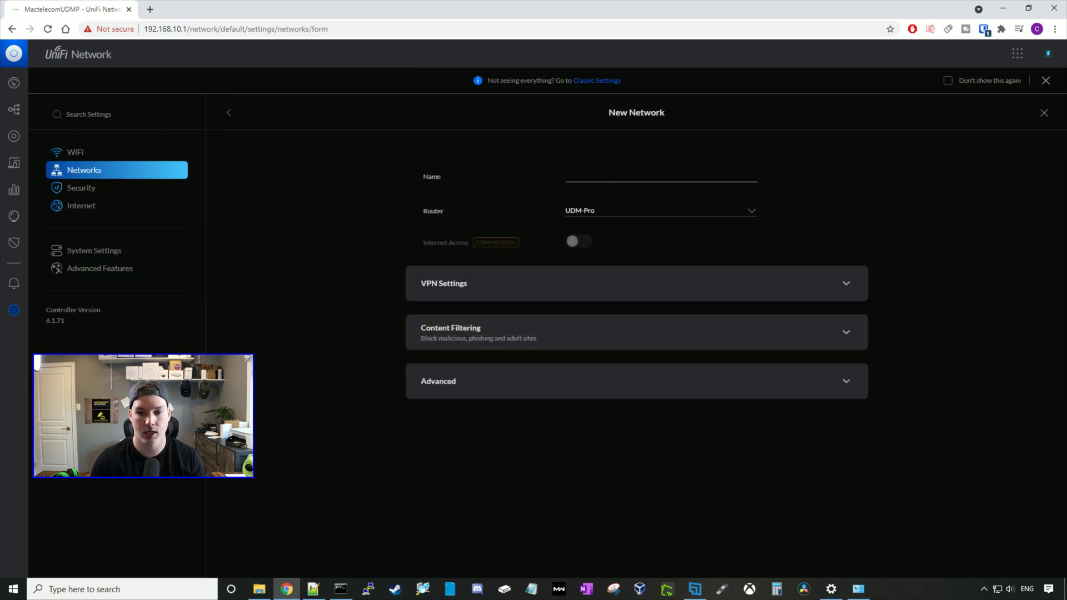
{"action": "type", "text": "Remote"}
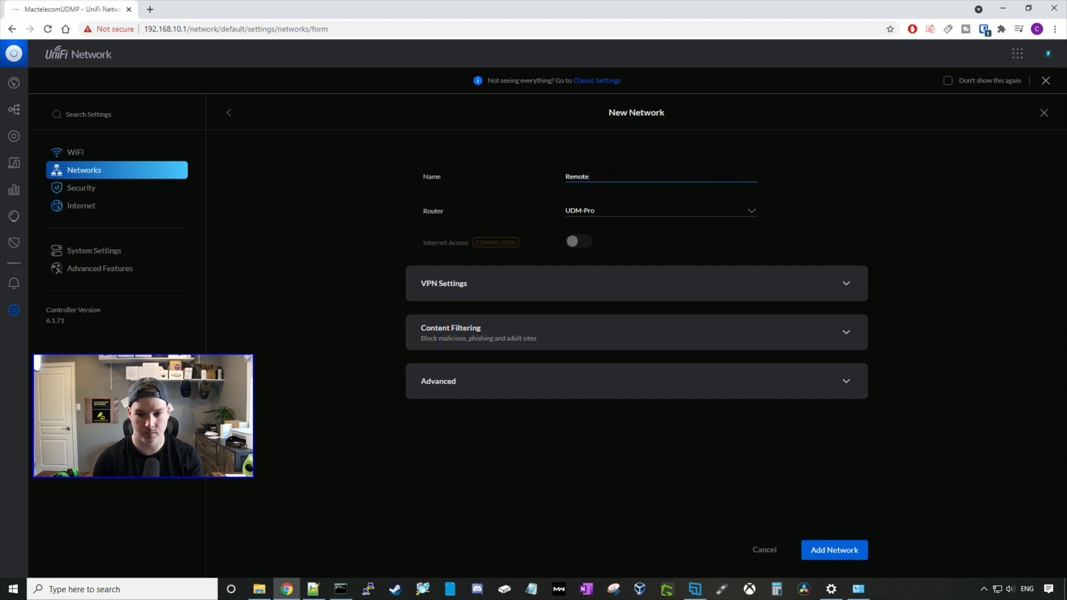
{"action": "type", "text": "VPN"}
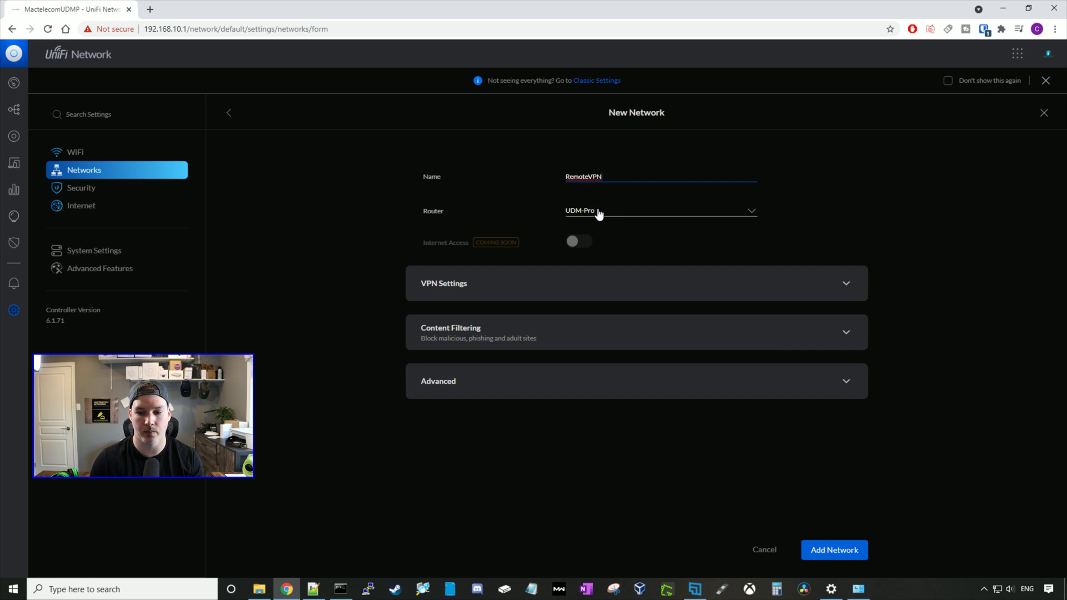
- Set the VPN type to Remote user with the L2TP Server protocol
{"action": "left_click", "coordinate": [474, 281]}
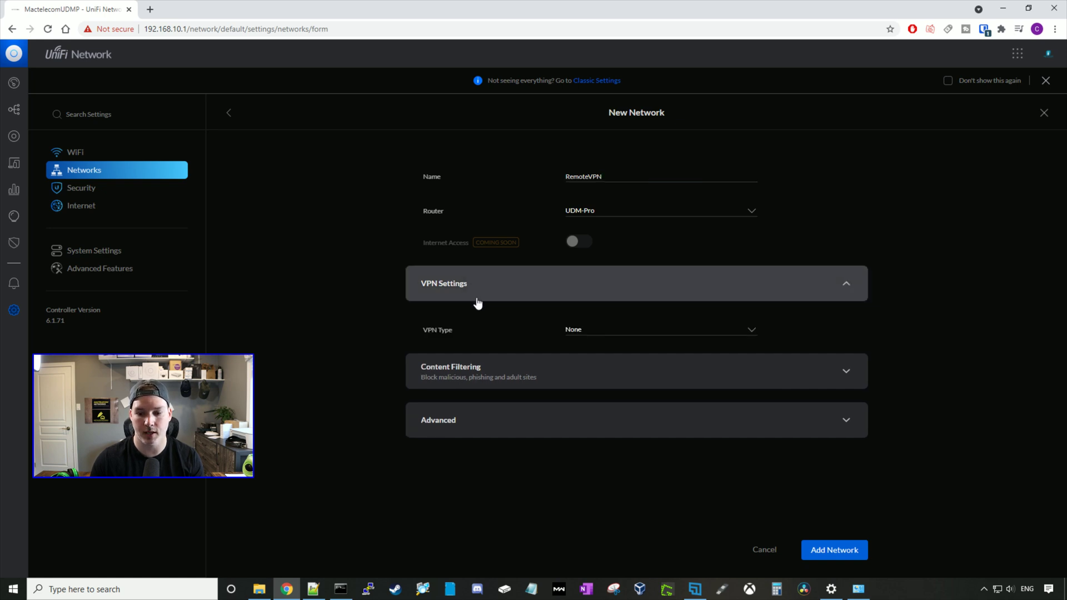
{"action": "left_click", "coordinate": [610, 342]}
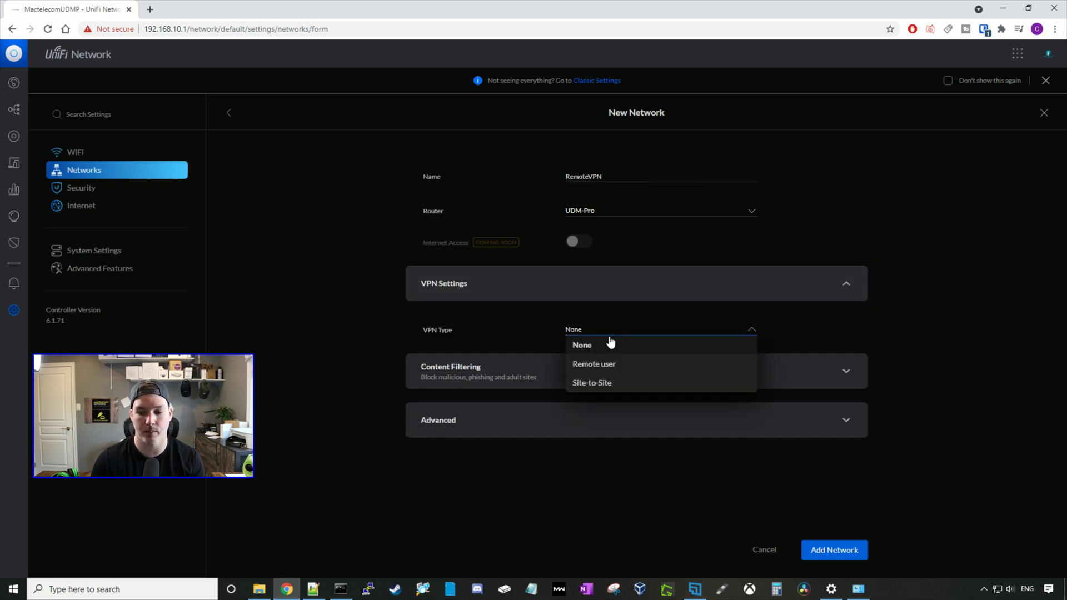
{"action": "left_click", "coordinate": [606, 365]}
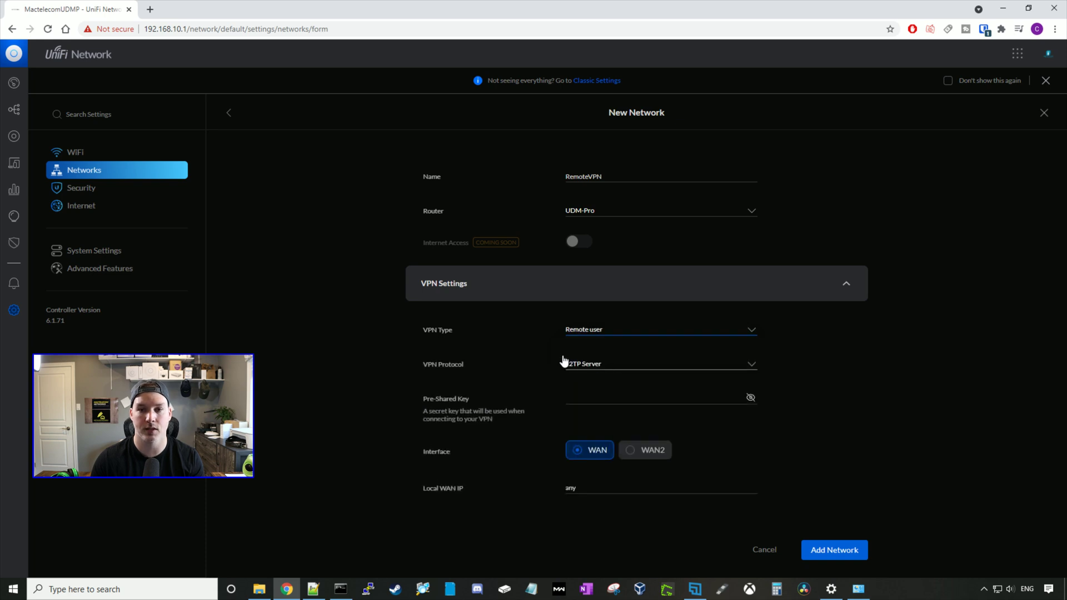
{"action": "scroll", "coordinate": [833, 361], "scroll_direction": "down", "scroll_amount": 1}
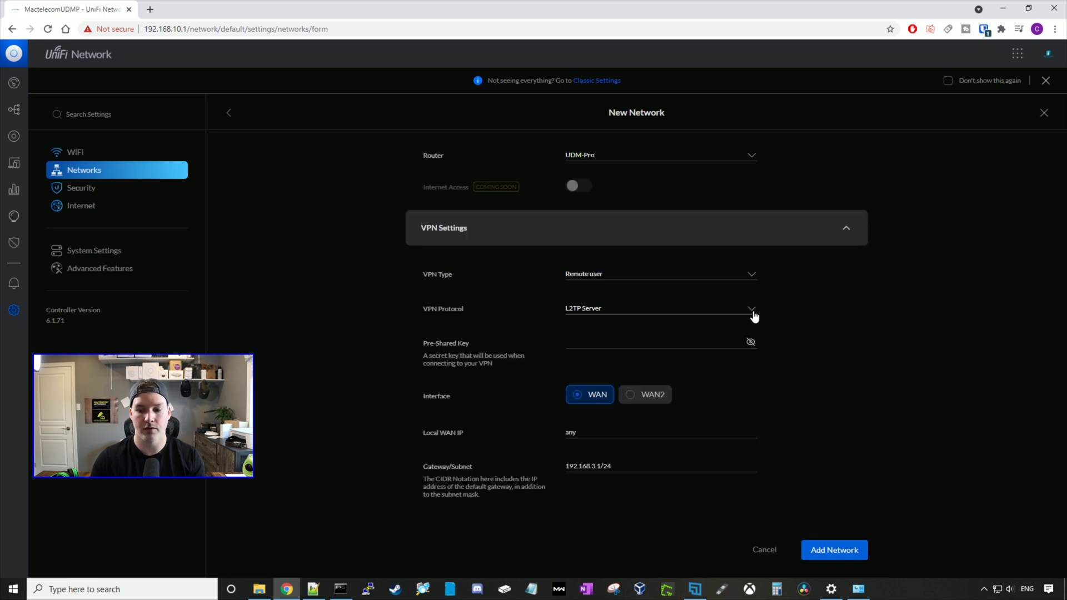
{"action": "left_click", "coordinate": [752, 316]}
{"action": "left_click", "coordinate": [751, 323]}
{"action": "key", "text": "Tab"}
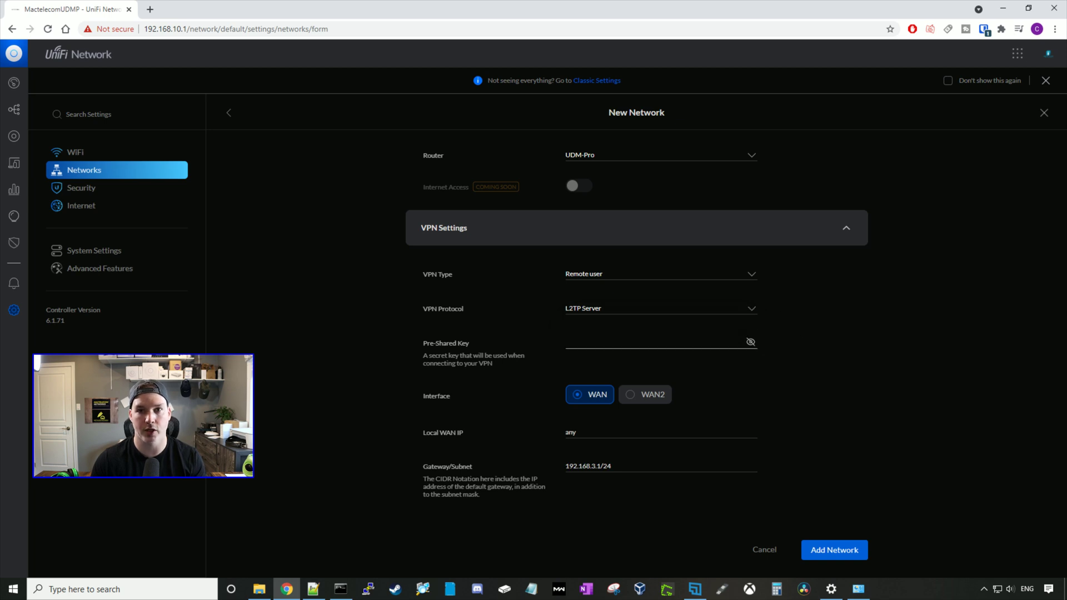
{"action": "left_click", "coordinate": [627, 338]}
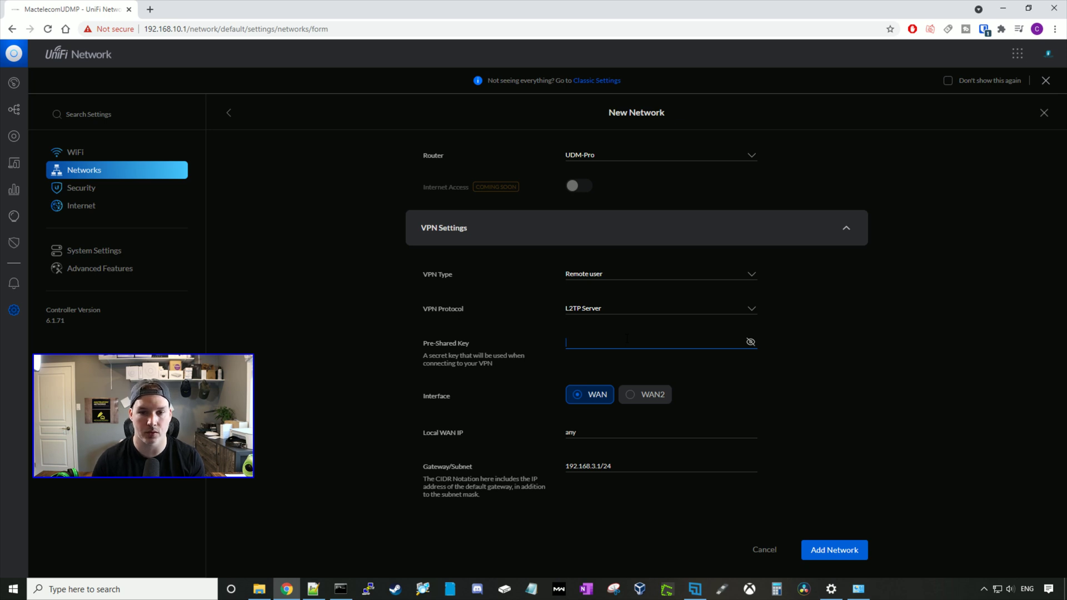
- Enter the pre-shared key for the RemoteVPN L2TP server
{"action": "type", "text": "password"}
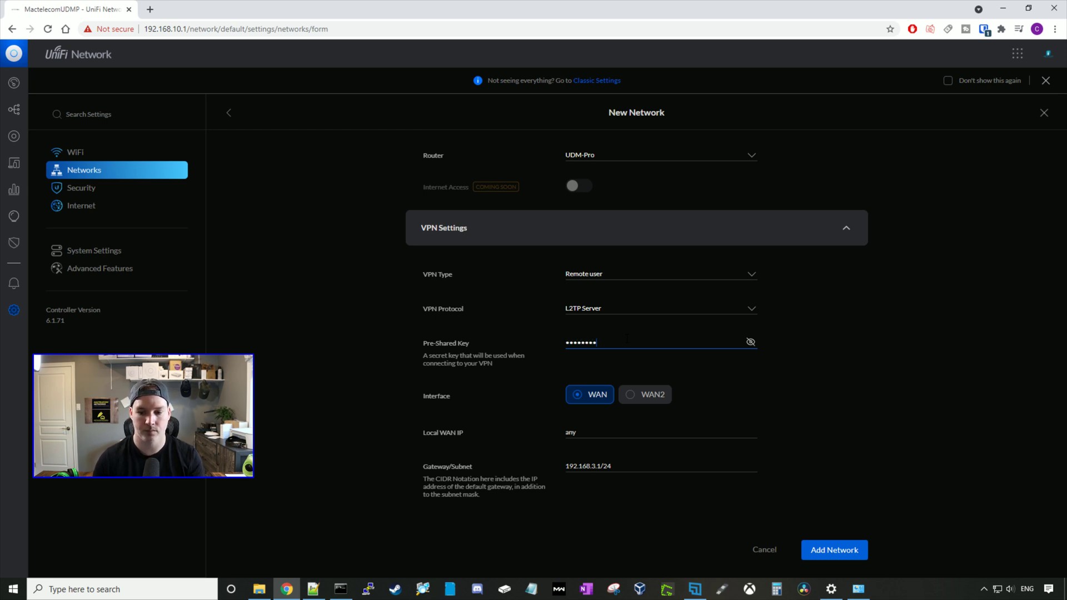
{"action": "left_click", "coordinate": [874, 380]}
{"action": "scroll", "coordinate": [874, 379], "scroll_direction": "down", "scroll_amount": 2}
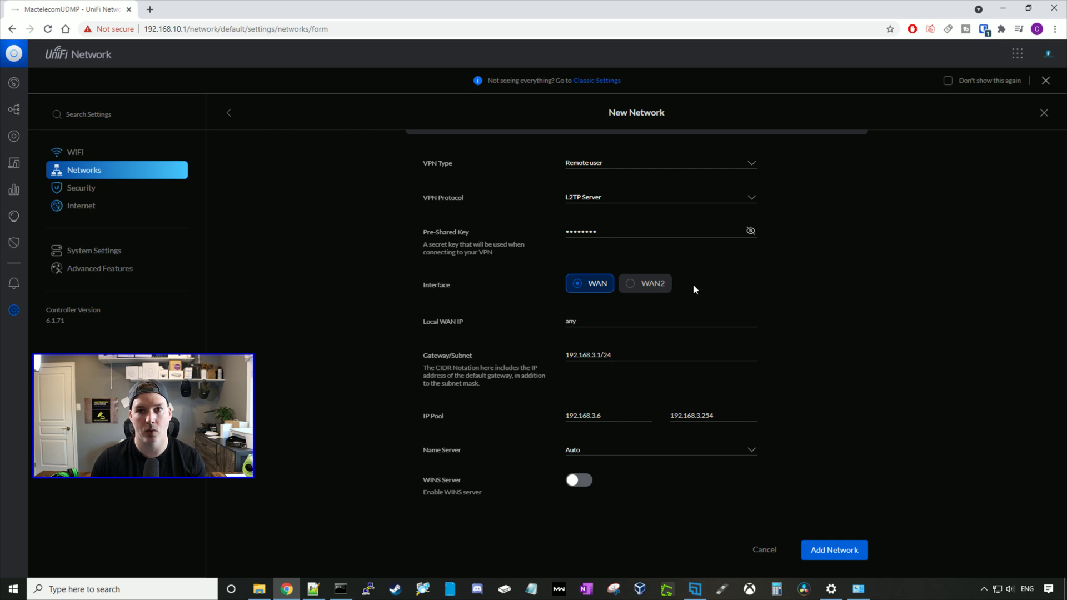
{"action": "scroll", "coordinate": [828, 312], "scroll_direction": "down", "scroll_amount": 2}
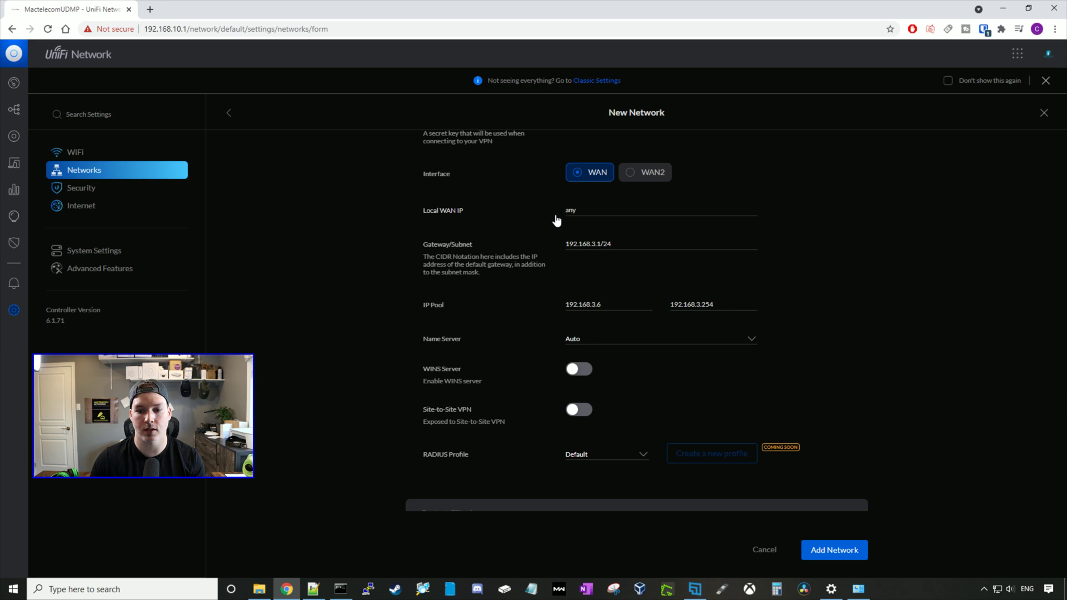
- Change the gateway subnet to 192.168.202.1/24 and add the RemoteVPN network
{"action": "left_click", "coordinate": [580, 244]}
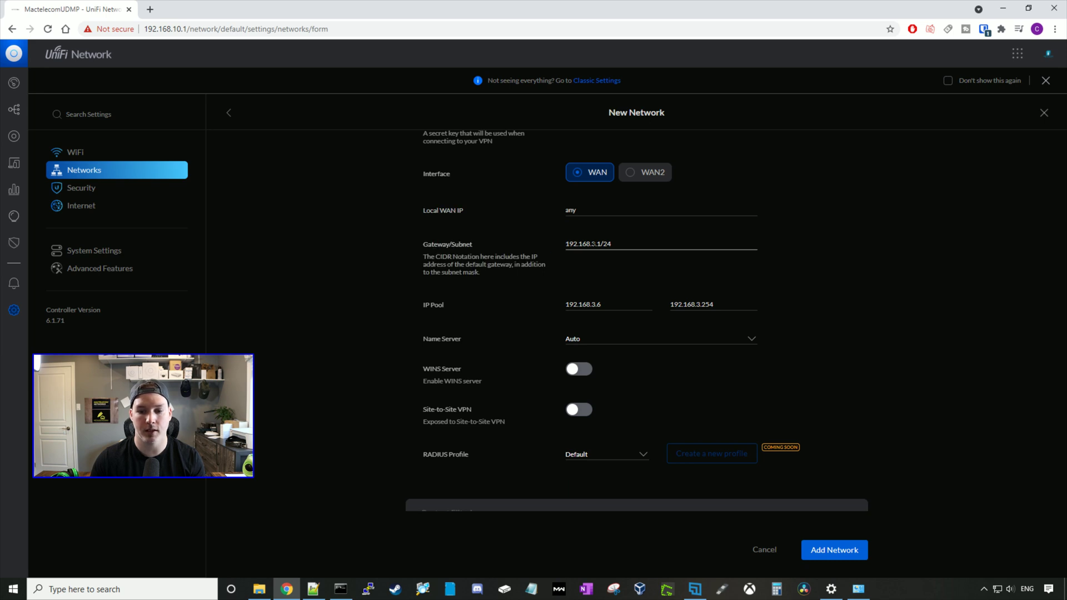
{"action": "key", "text": "BackSpace"}
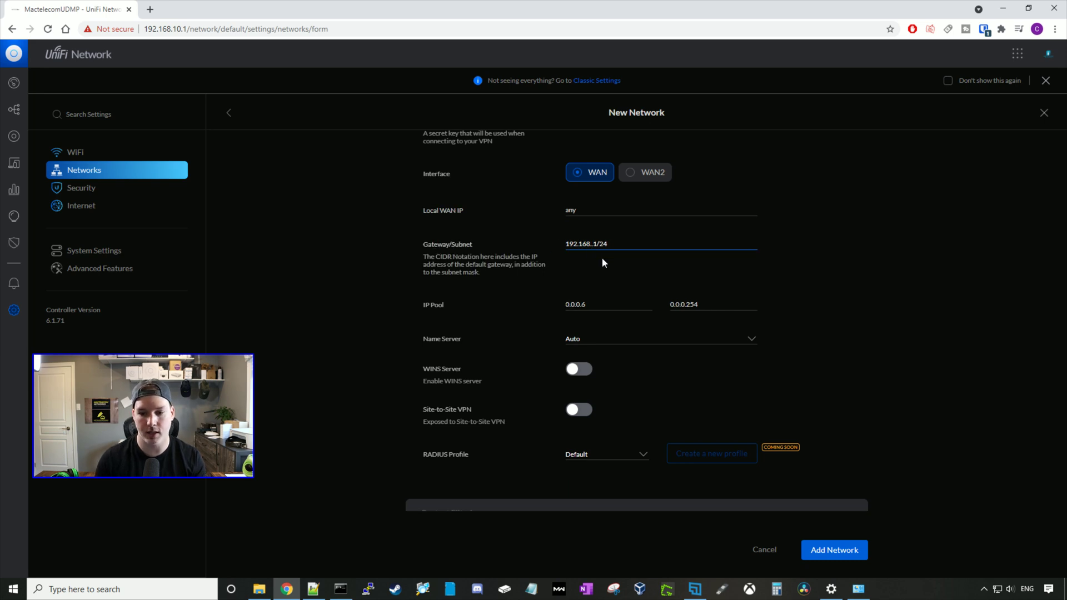
{"action": "type", "text": "202"}
{"action": "left_click", "coordinate": [822, 271]}
{"action": "scroll", "coordinate": [821, 317], "scroll_direction": "down", "scroll_amount": 2}
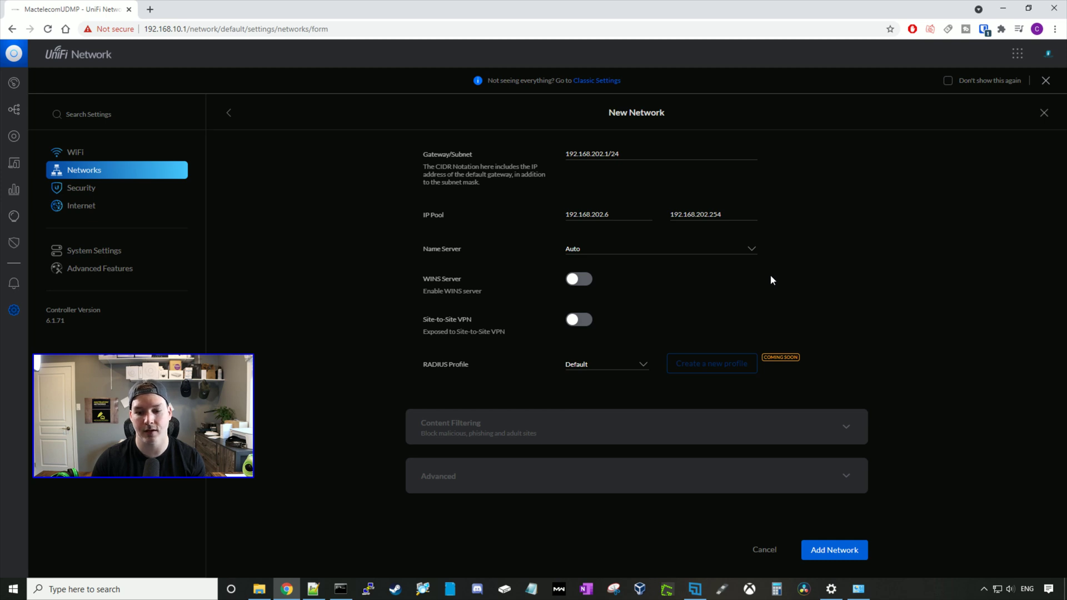
{"action": "left_click", "coordinate": [864, 559]}
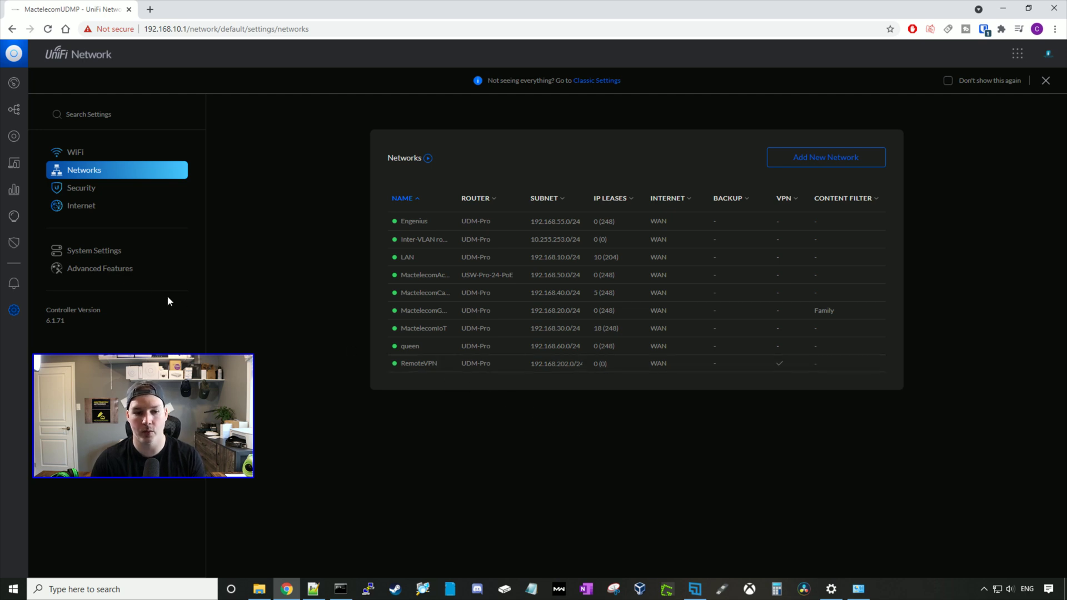
- Reopen the Default RADIUS profile's configuration from Advanced Features and expand RADIUS Users
{"action": "left_click", "coordinate": [126, 270]}
{"action": "scroll", "coordinate": [559, 343], "scroll_direction": "down", "scroll_amount": 5}
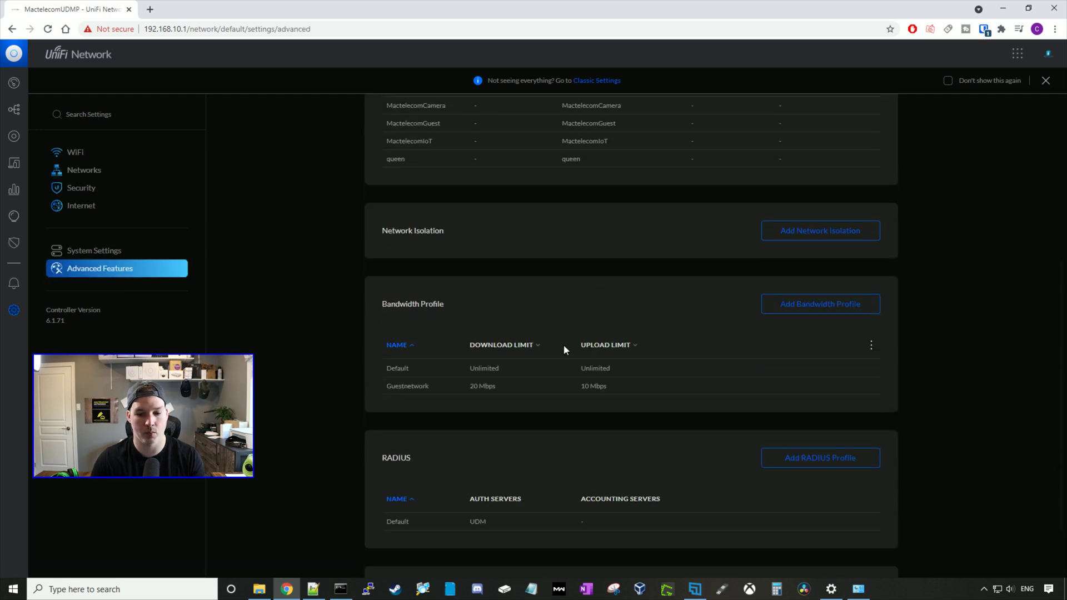
{"action": "scroll", "coordinate": [555, 358], "scroll_direction": "down", "scroll_amount": 1}
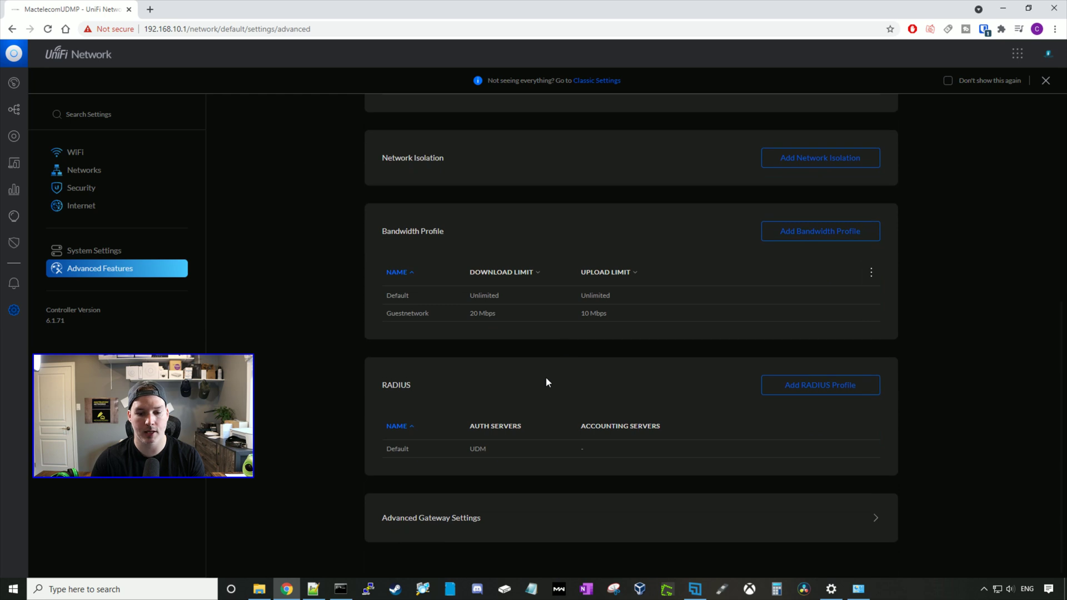
{"action": "left_click", "coordinate": [871, 452]}
{"action": "left_click", "coordinate": [838, 463]}
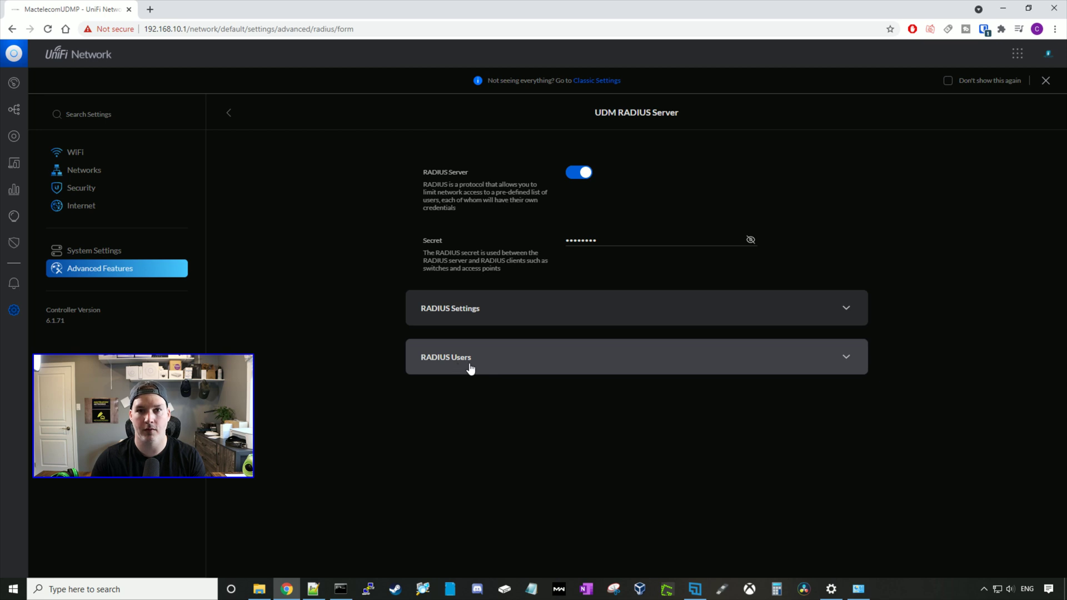
{"action": "left_click", "coordinate": [470, 367]}
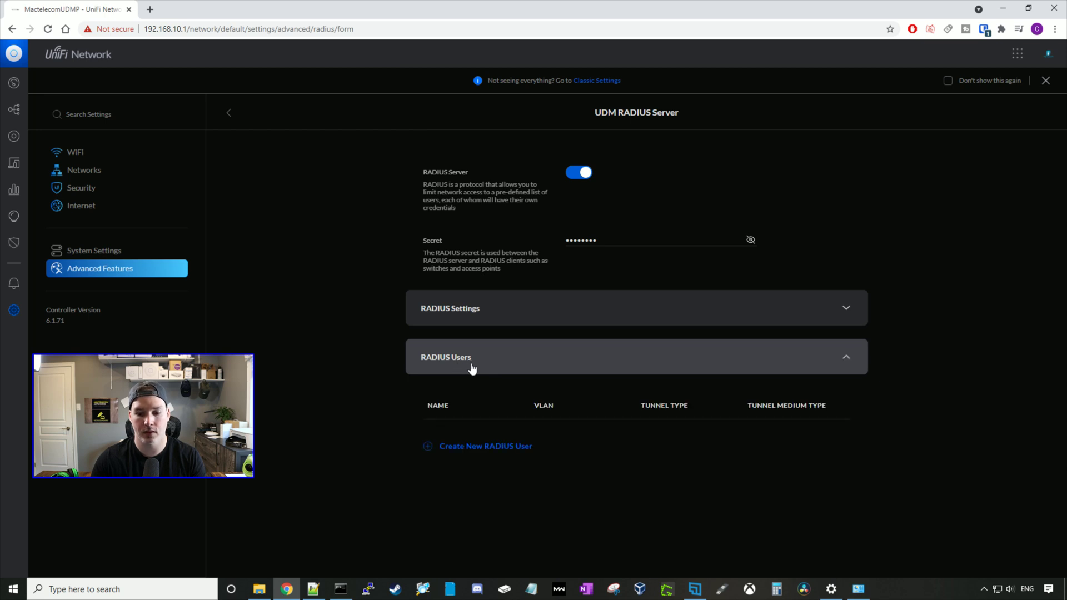
- Create a RADIUS user with a username and password, tunnel type L2TP, tunnel medium IPv4
{"action": "left_click", "coordinate": [477, 451]}
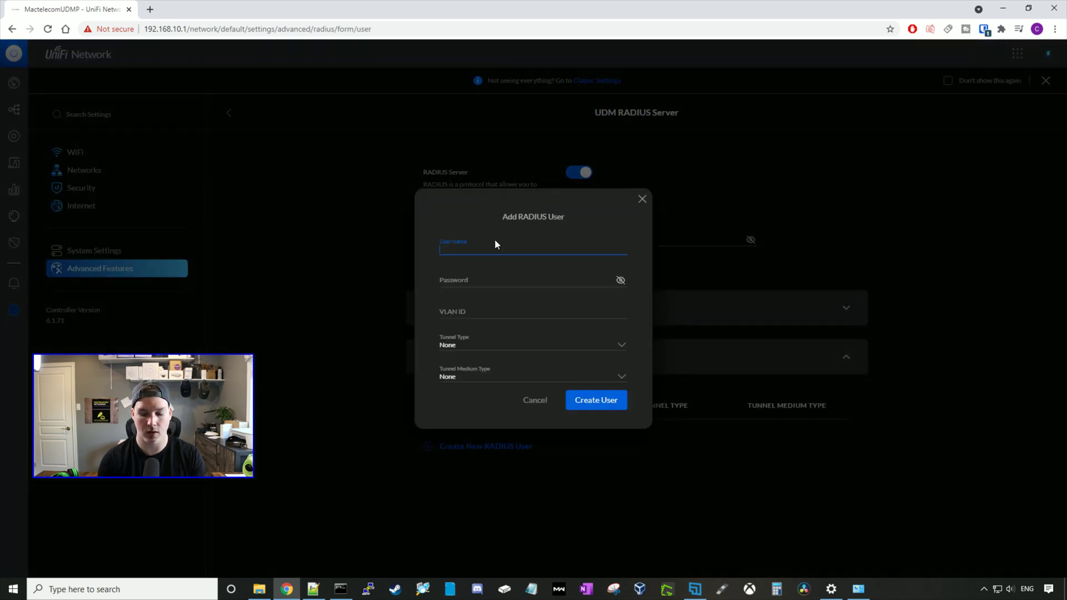
{"action": "type", "text": "Cody"}
{"action": "key", "text": "Escape"}
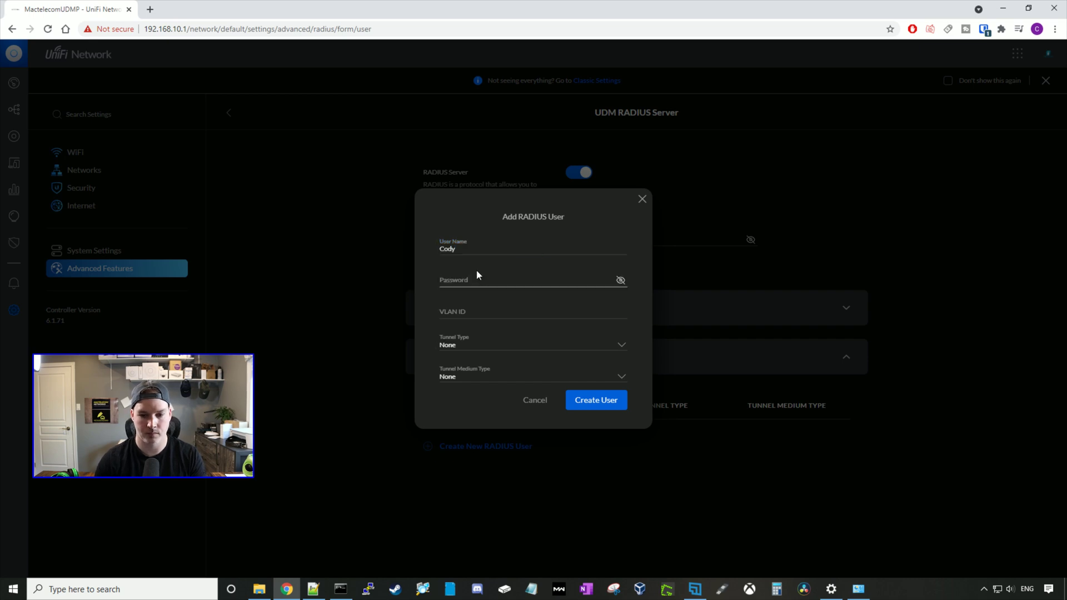
{"action": "left_click", "coordinate": [473, 276]}
{"action": "type", "text": "•••••"}
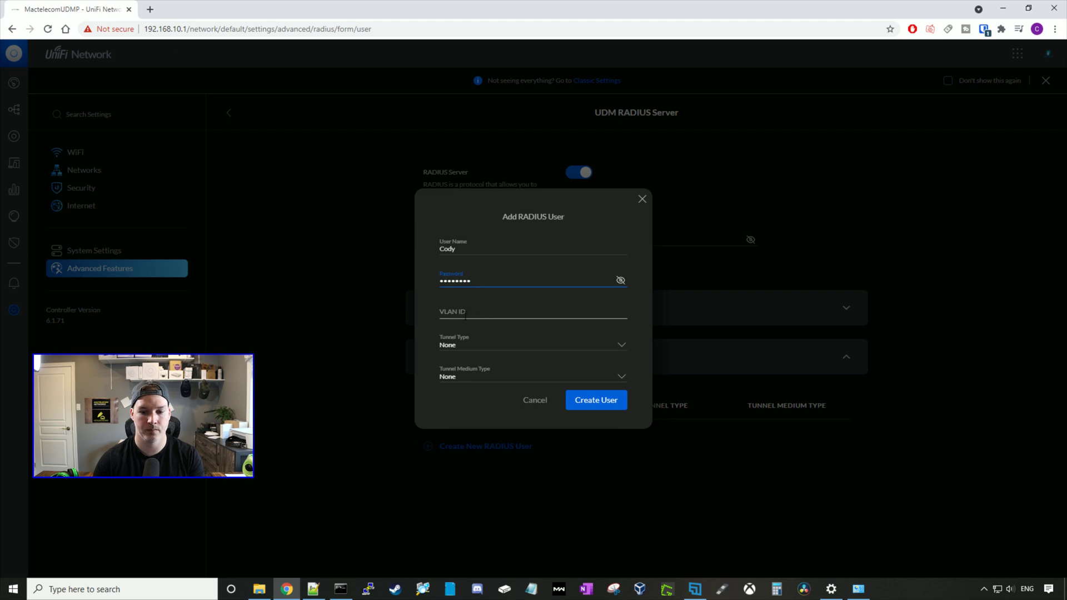
{"action": "left_click", "coordinate": [474, 349]}
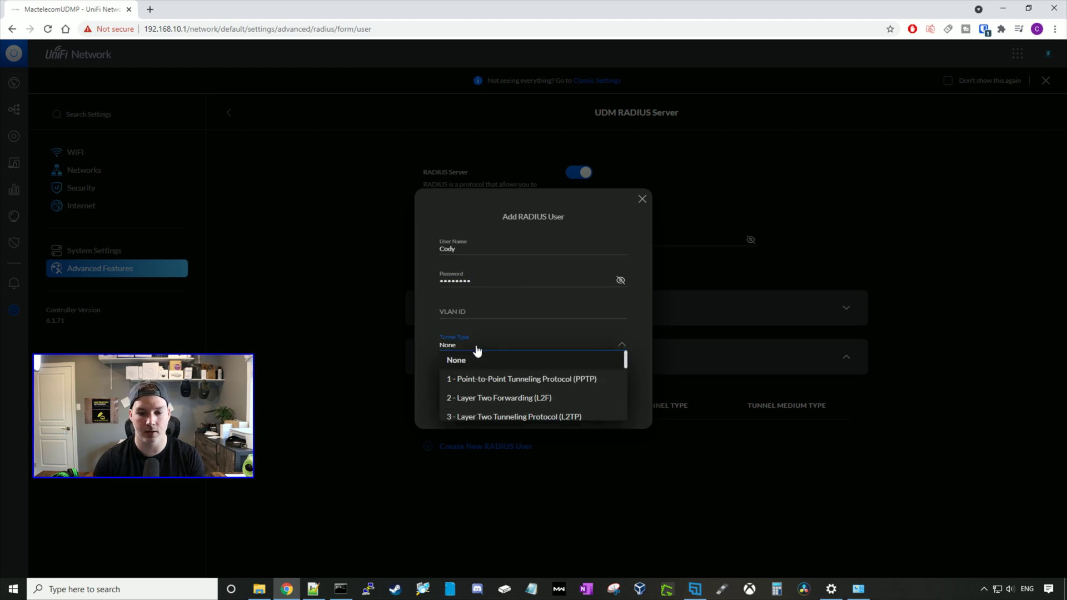
{"action": "left_click", "coordinate": [518, 416]}
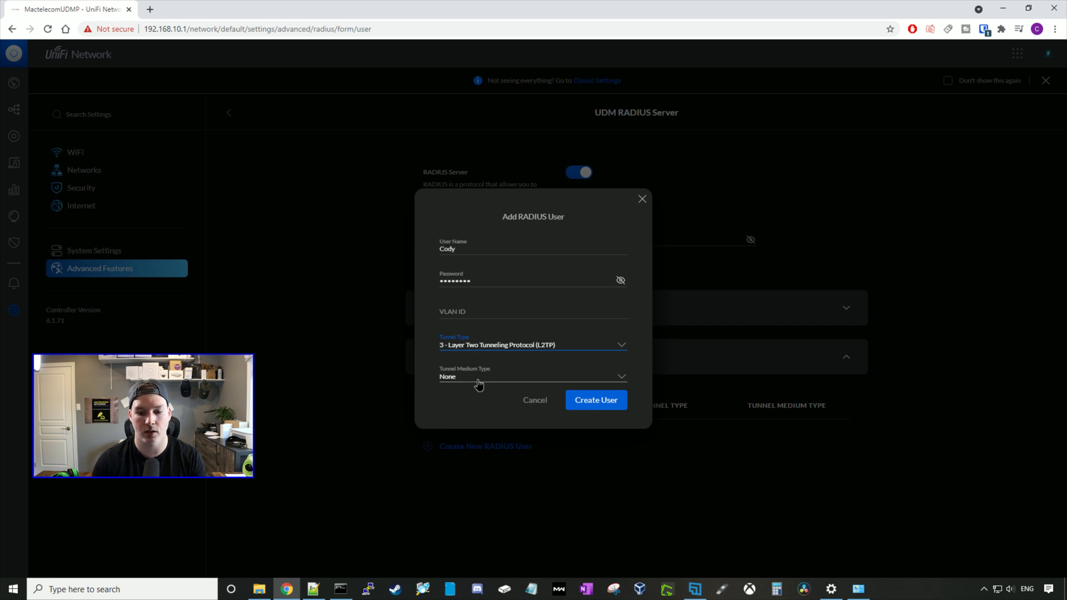
{"action": "left_click", "coordinate": [477, 382]}
{"action": "left_click", "coordinate": [497, 412]}
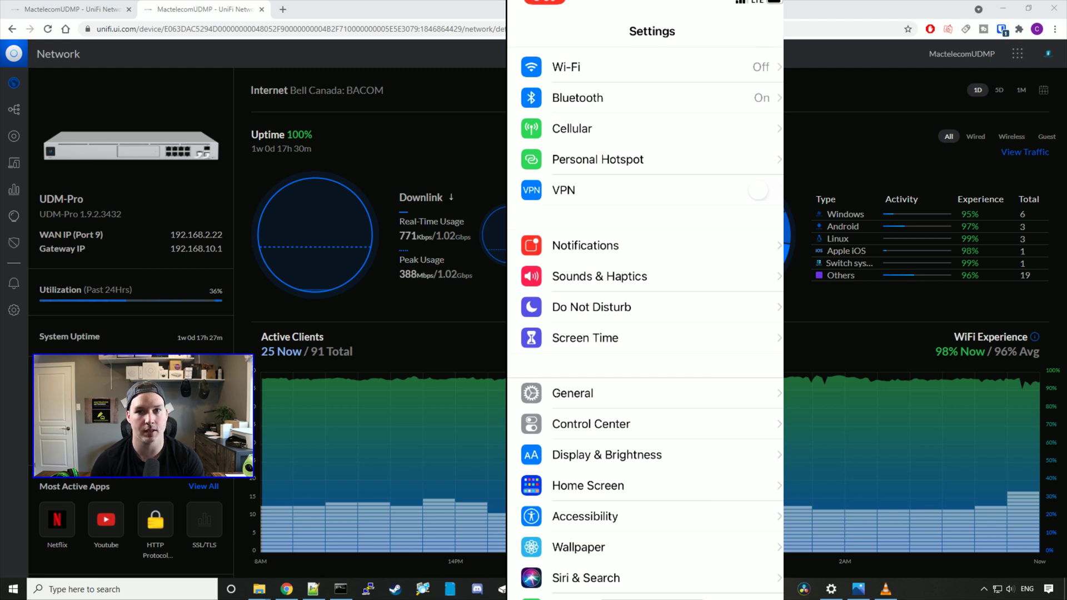
- On the iPhone, start a new VPN configuration under General > VPN with type L2TP
{"action": "scroll", "coordinate": [645, 333], "scroll_direction": "up", "scroll_amount": 2}
{"action": "scroll", "coordinate": [644, 334], "scroll_direction": "down", "scroll_amount": 5}
{"action": "left_click", "coordinate": [572, 311]}
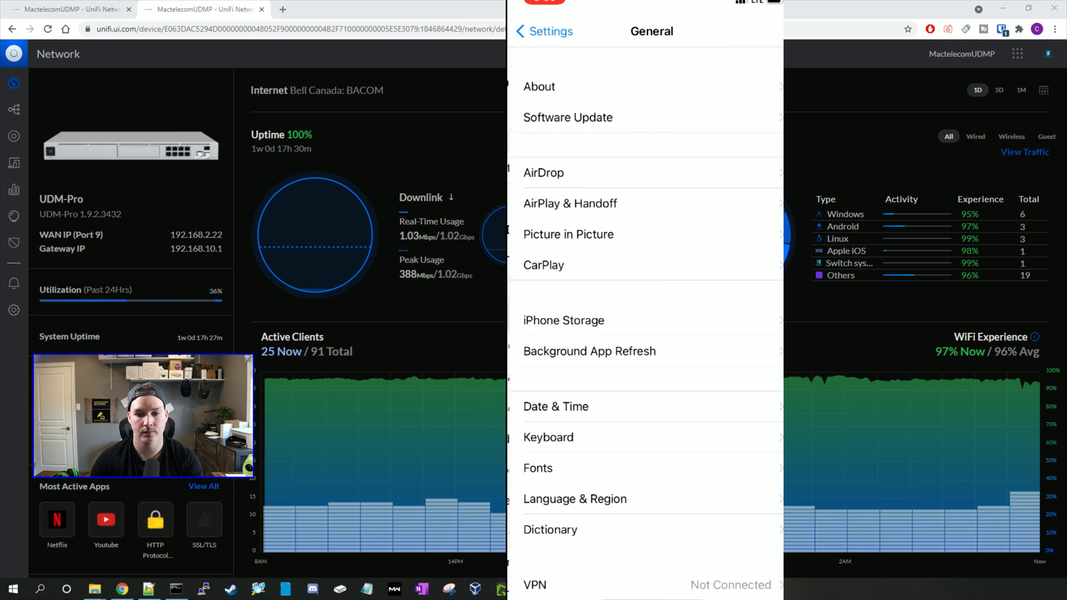
{"action": "scroll", "coordinate": [645, 334], "scroll_direction": "down", "scroll_amount": 3}
{"action": "left_click", "coordinate": [534, 434]}
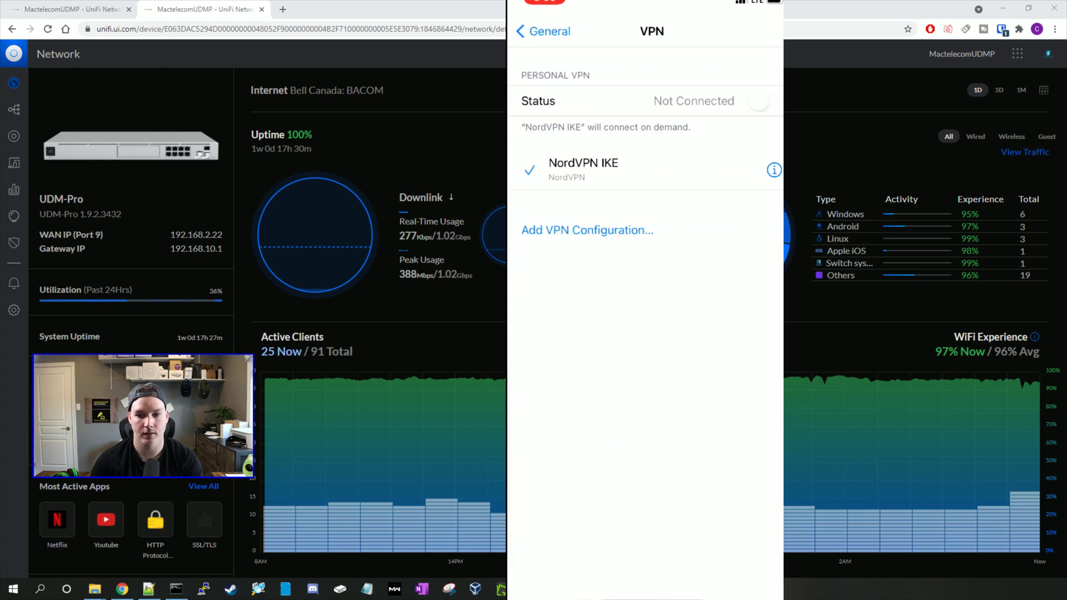
{"action": "left_click", "coordinate": [587, 230]}
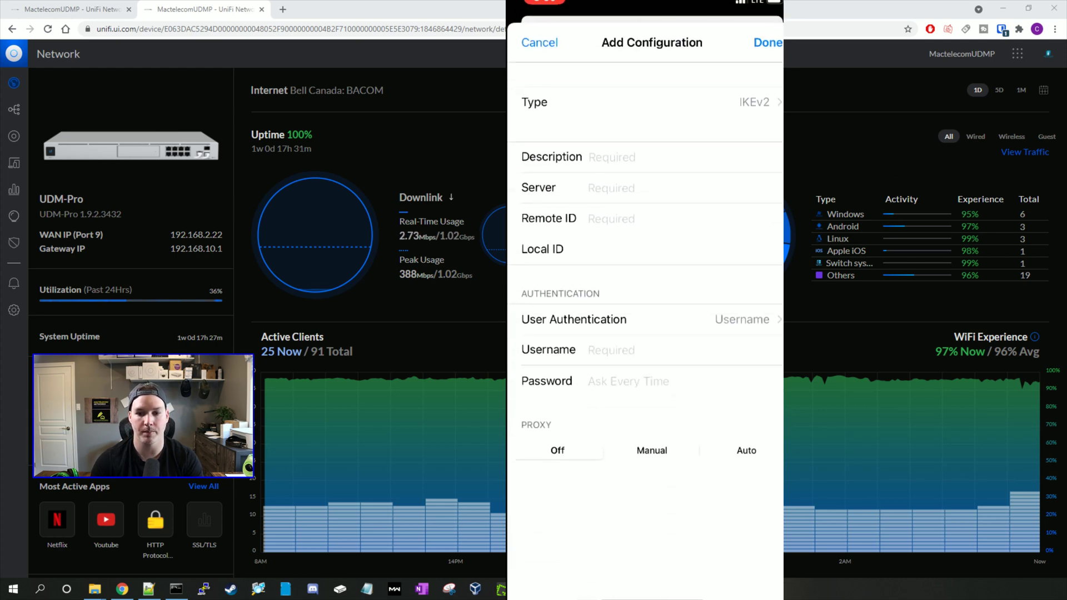
{"action": "left_click", "coordinate": [644, 101]}
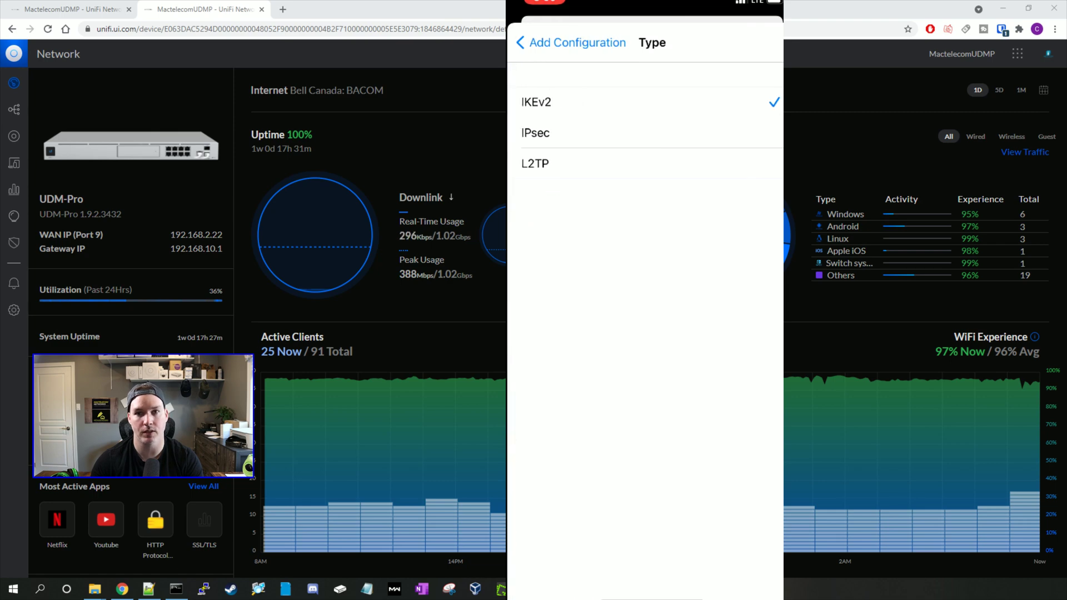
{"action": "left_click", "coordinate": [535, 163]}
{"action": "left_click", "coordinate": [577, 42]}
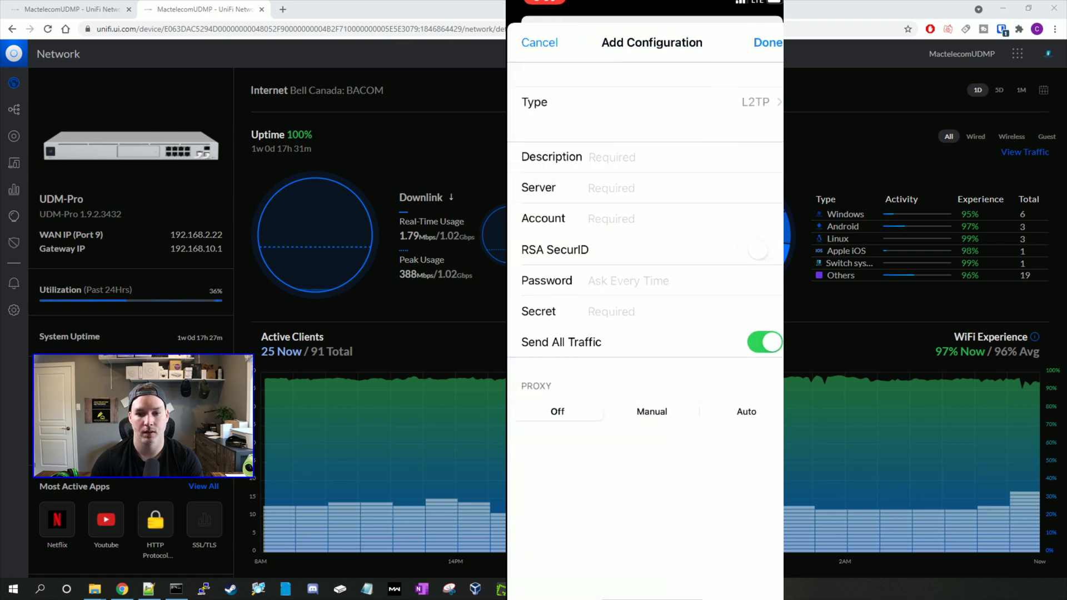
- Fill in description 'Unifi Test', server, account, password and secret, then save the configuration
{"action": "left_click", "coordinate": [611, 157]}
{"action": "type", "text": "Uni"}
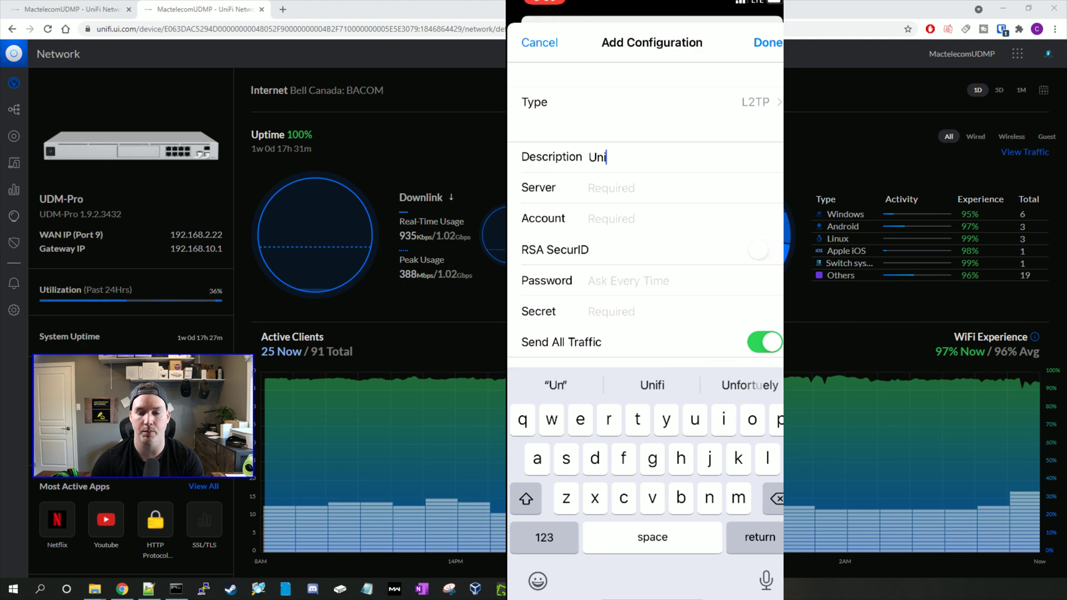
{"action": "type", "text": "fi Test"}
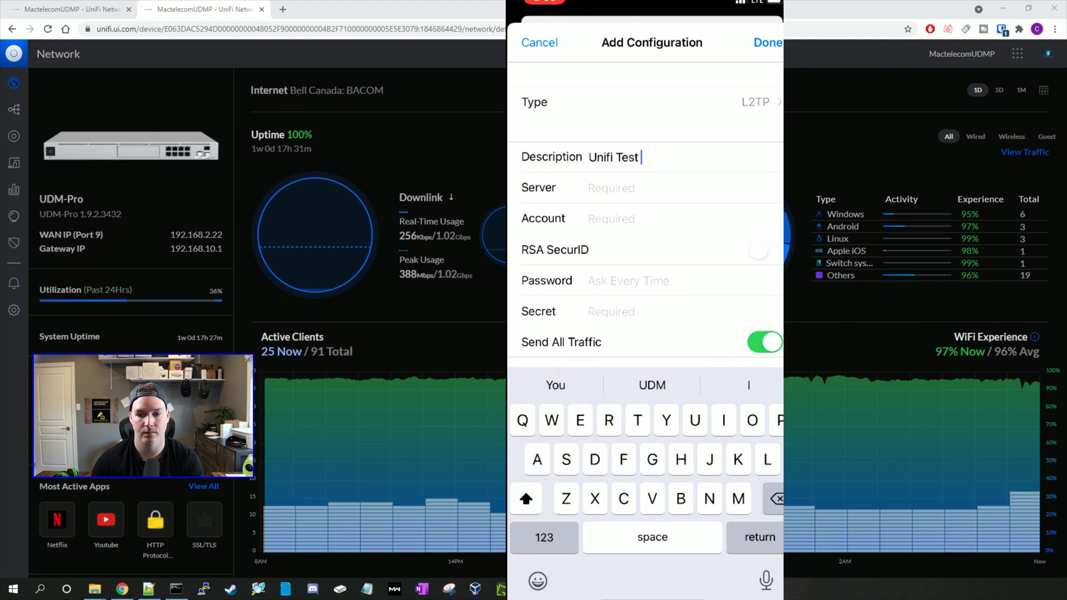
{"action": "left_click", "coordinate": [611, 188]}
{"action": "left_click", "coordinate": [544, 538]}
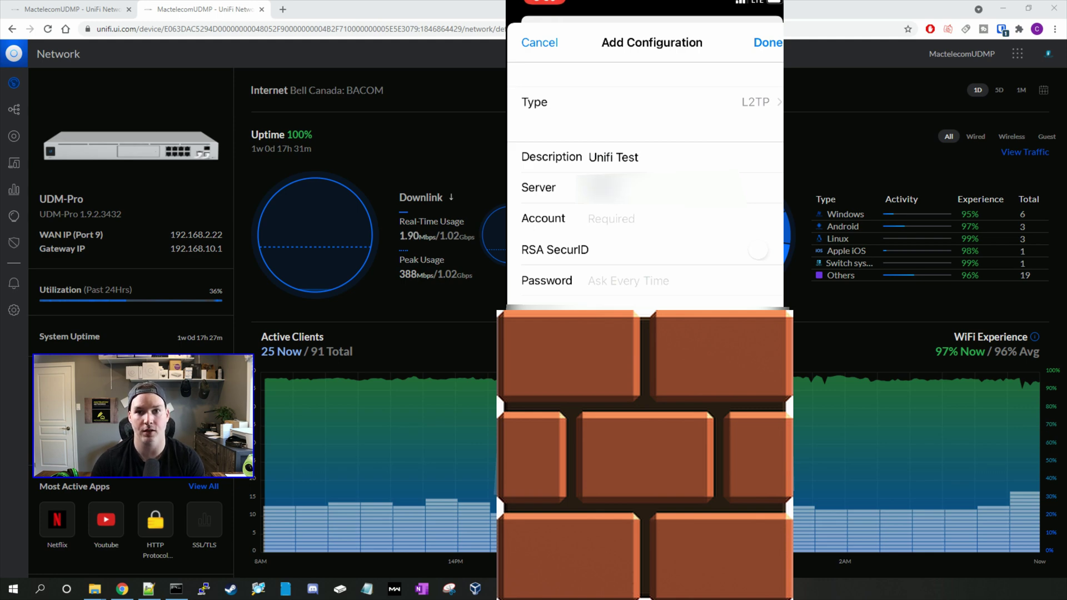
{"action": "left_click", "coordinate": [589, 219]}
{"action": "type", "text": "Cody"}
{"action": "key", "text": "Return"}
{"action": "left_click", "coordinate": [628, 280]}
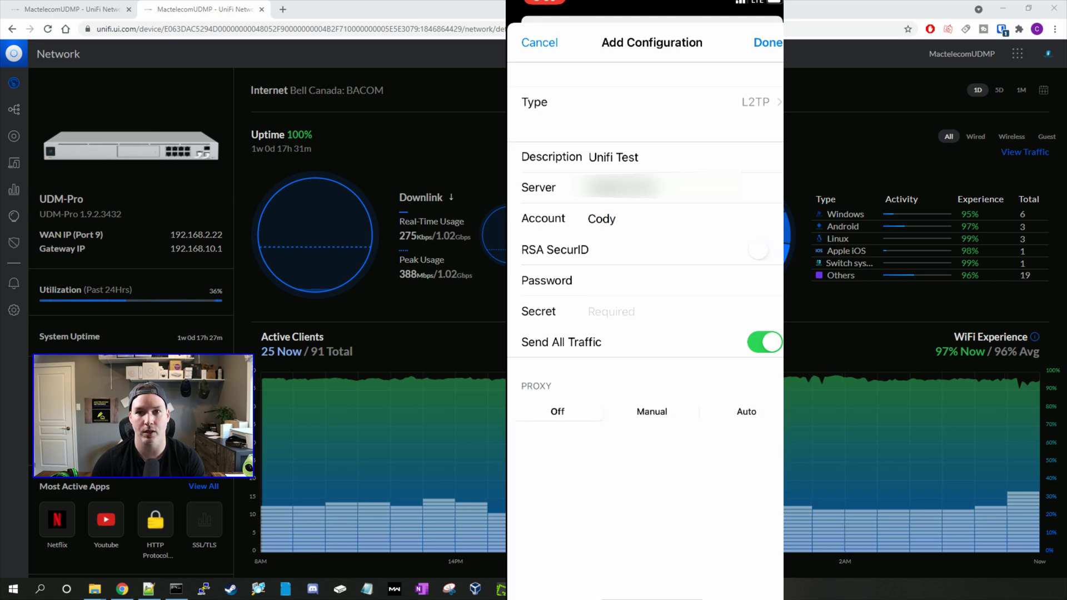
{"action": "left_click", "coordinate": [612, 311]}
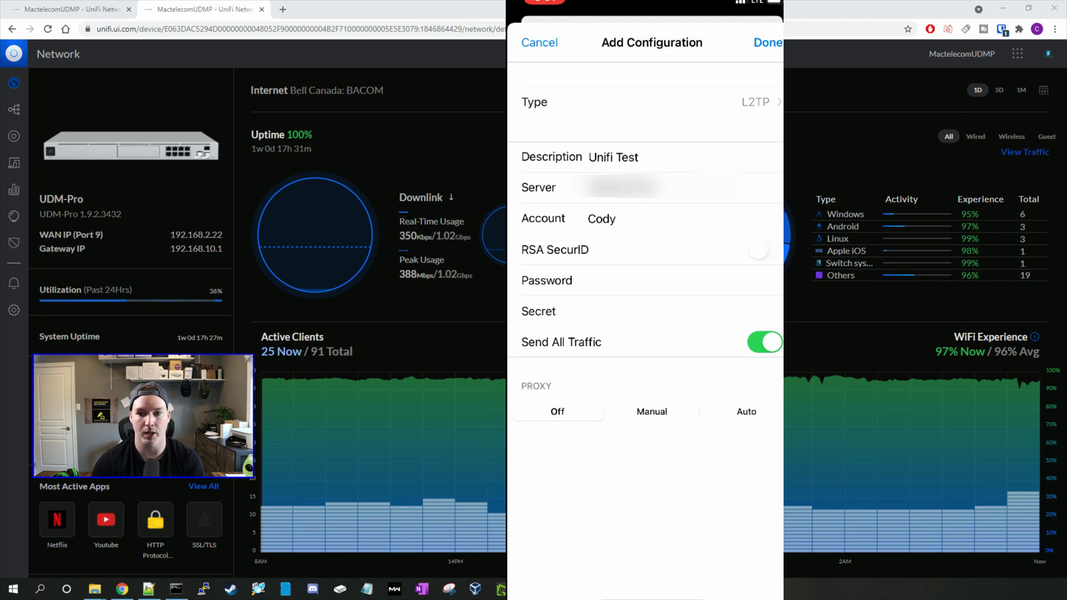
{"action": "left_click", "coordinate": [768, 43]}
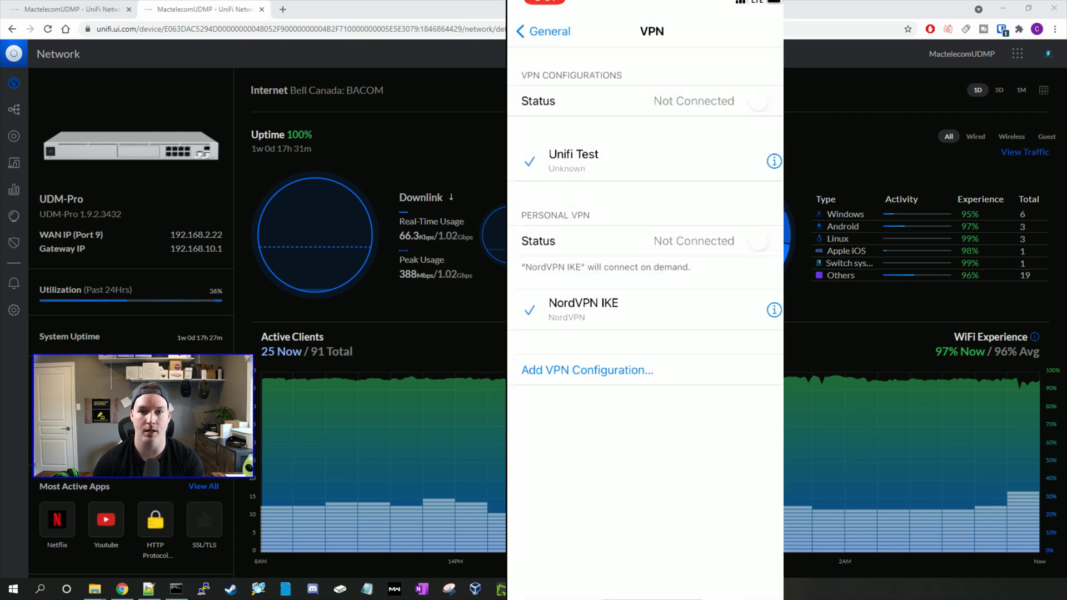
- Switch on the Unifi Test VPN status so the iPhone starts connecting
{"action": "left_click", "coordinate": [764, 101]}
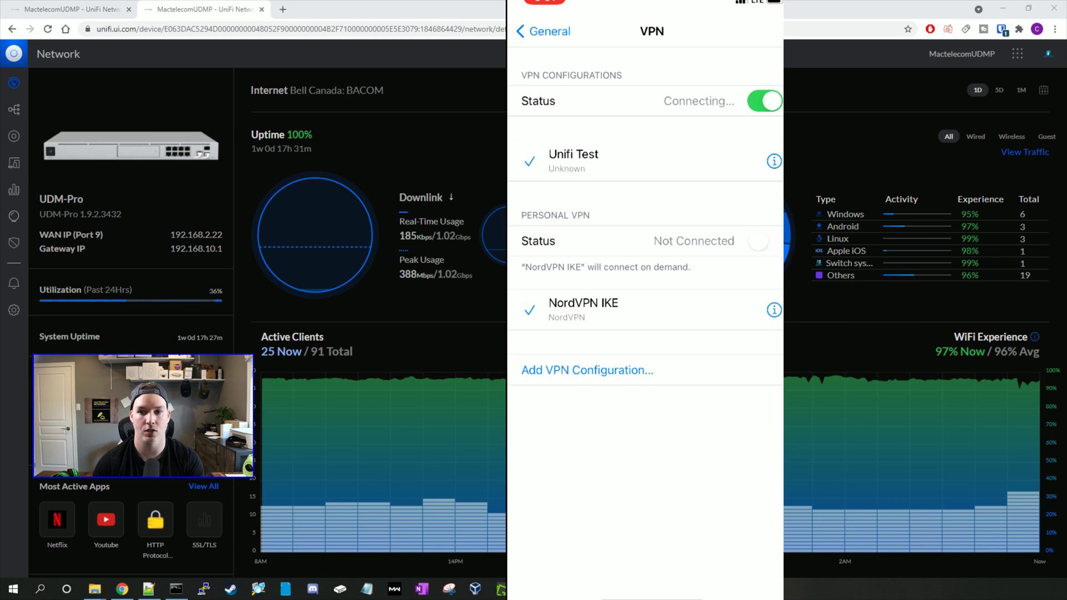